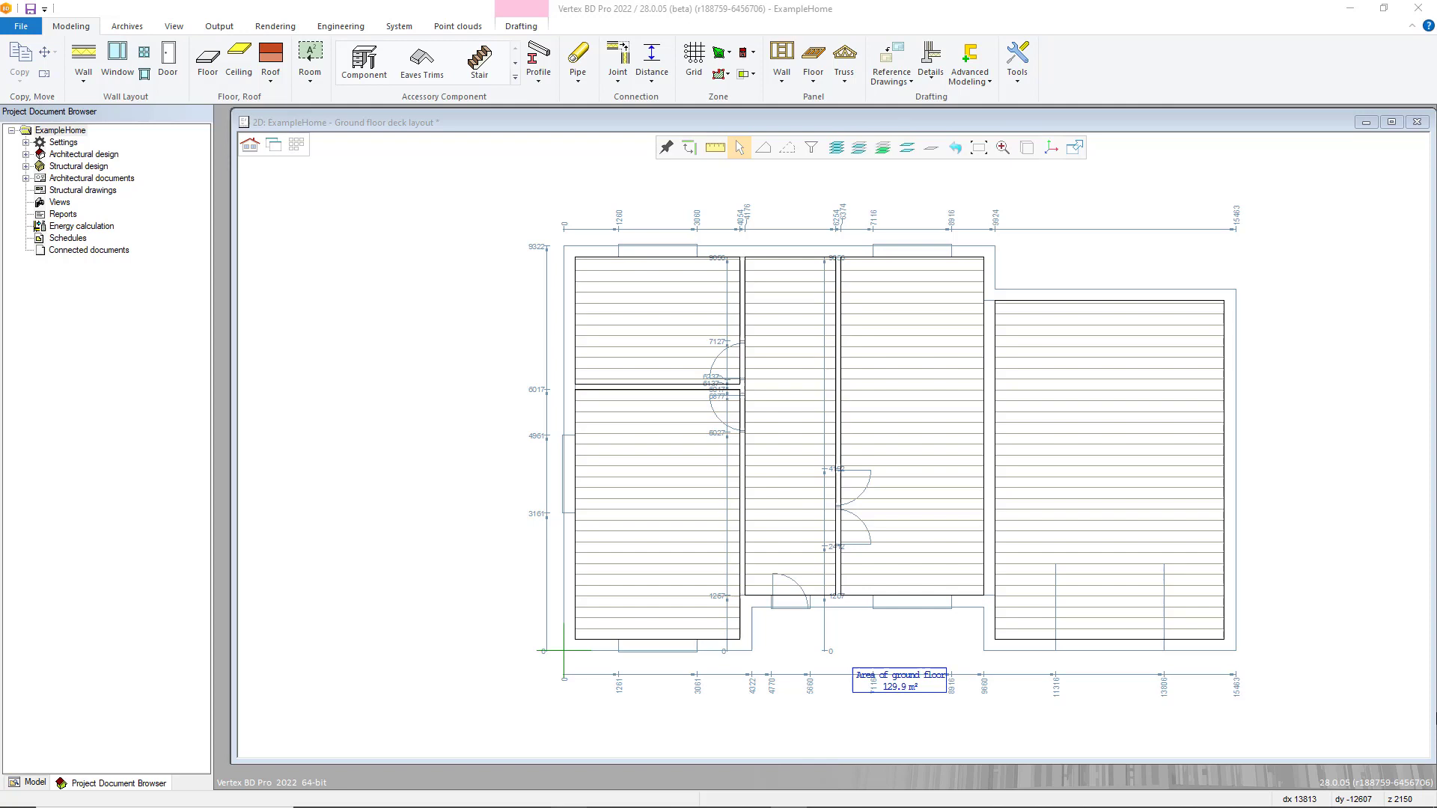
Select the middle-right floor area and start the Floor Panel Break command on it.
click(913, 336)
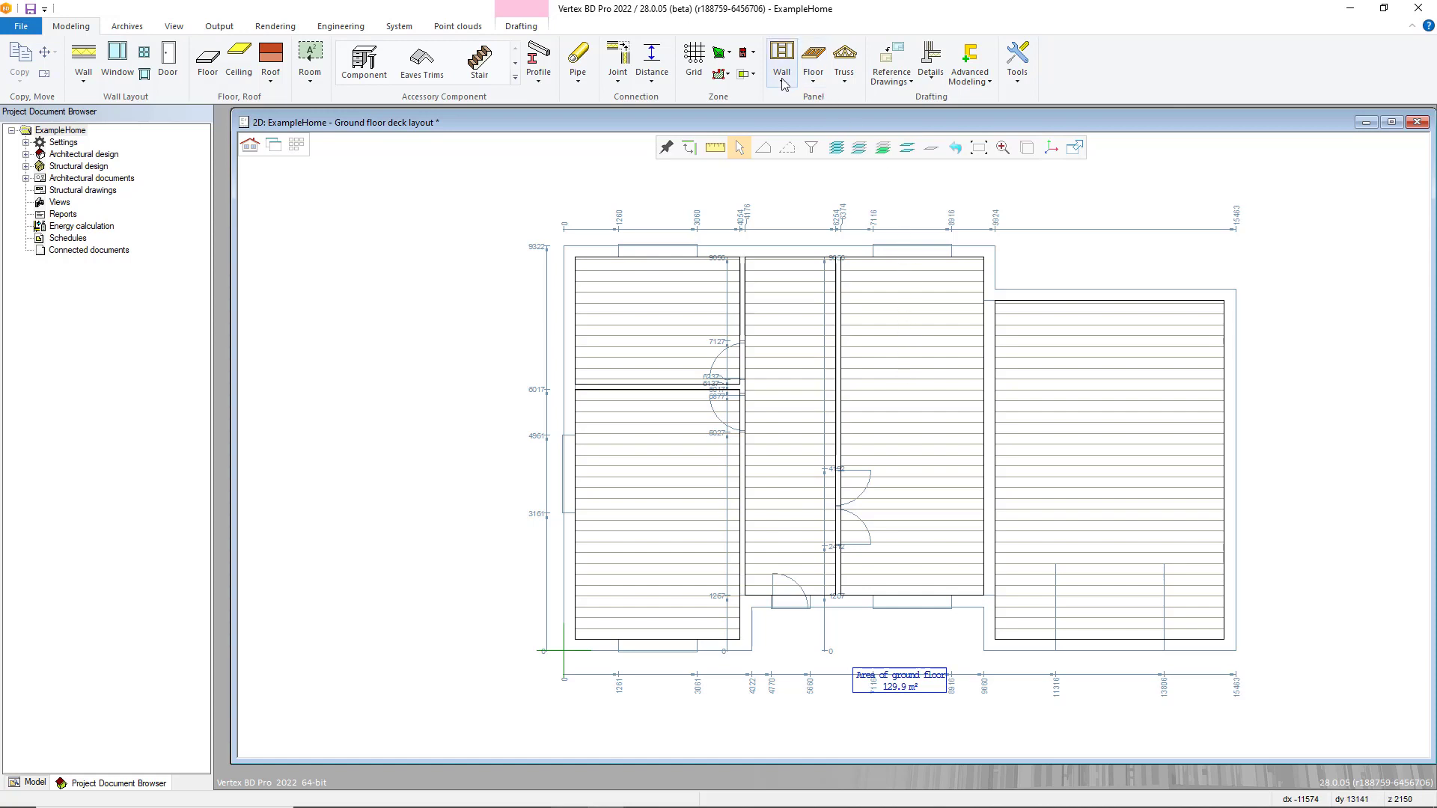
click(826, 84)
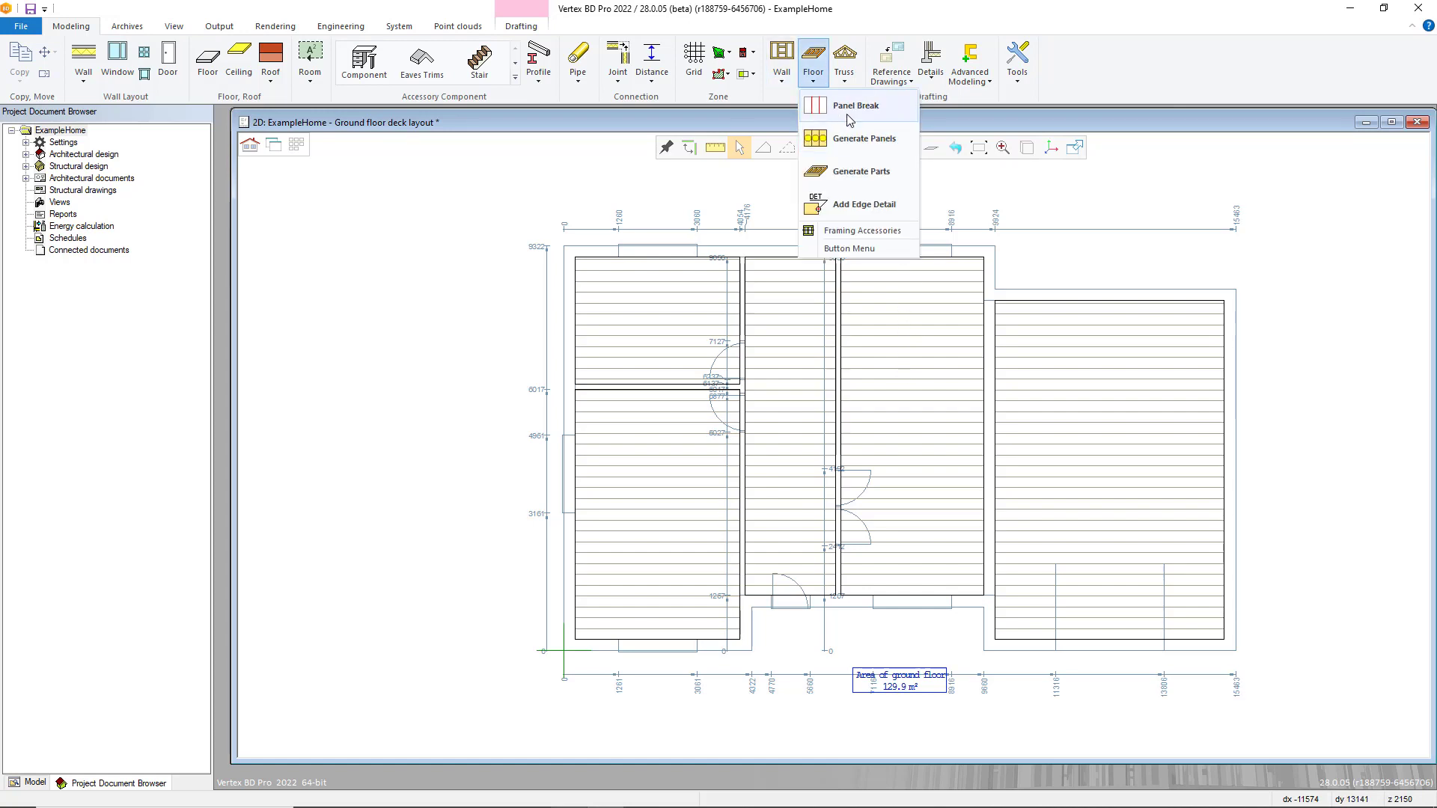
click(920, 419)
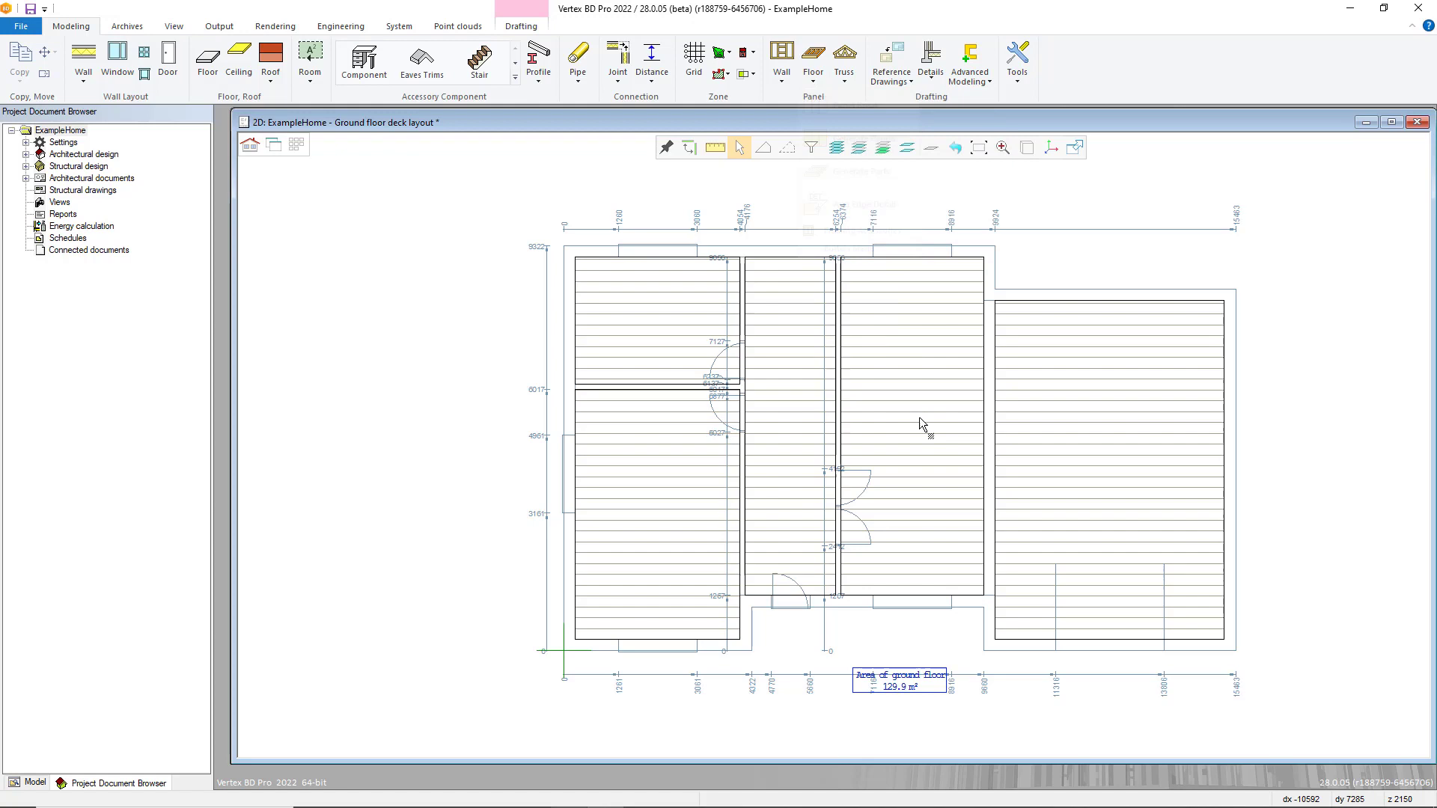
click(904, 390)
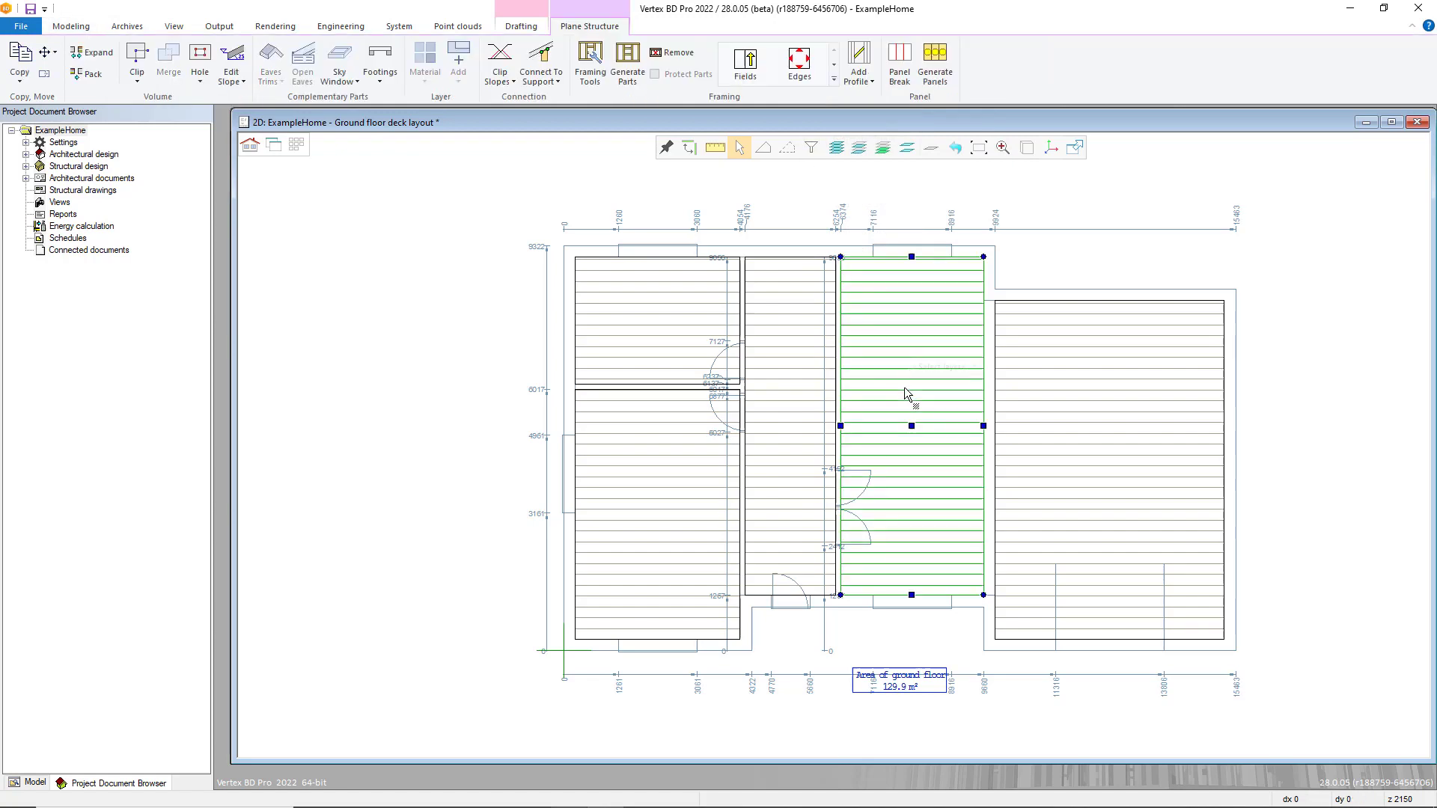
click(897, 69)
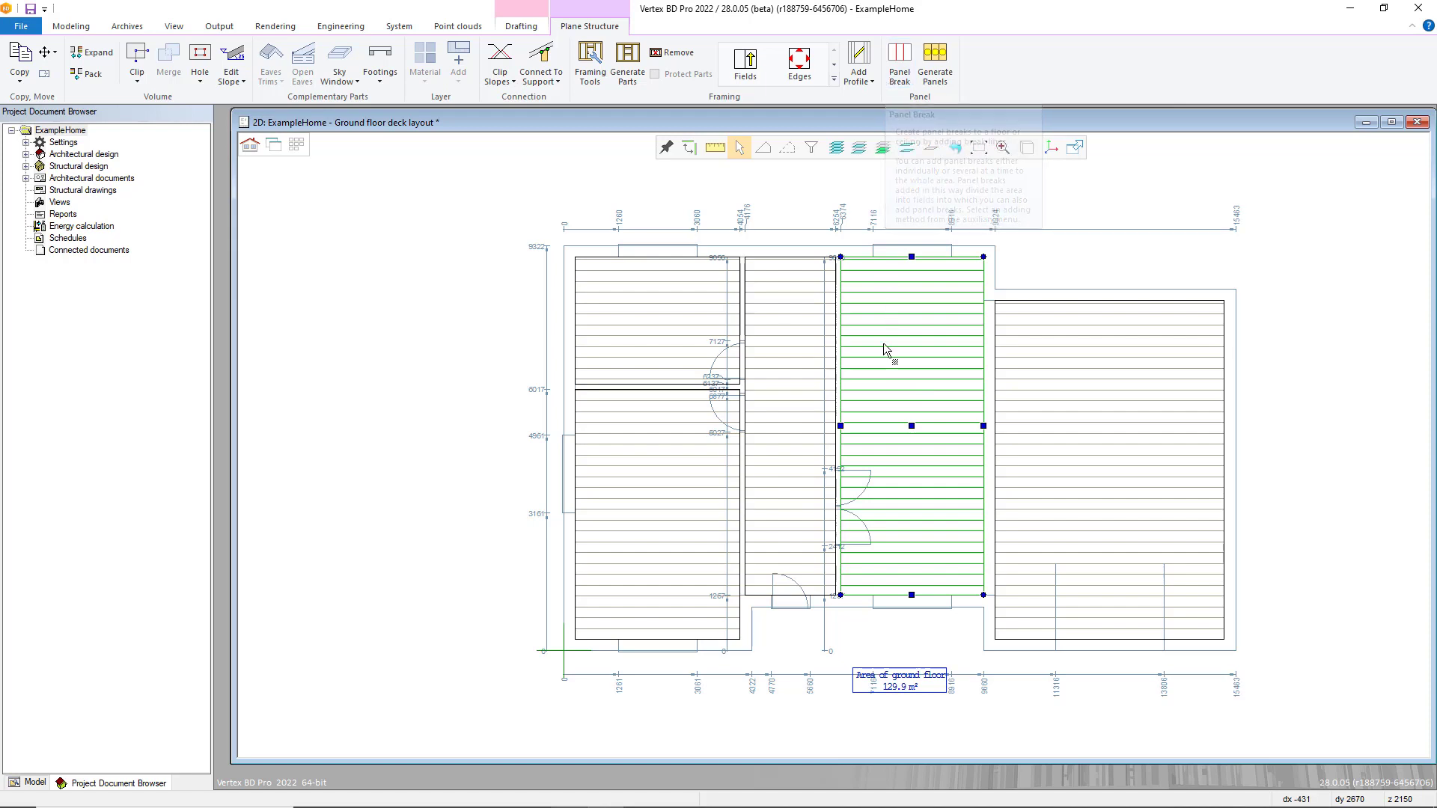
right_click(880, 374)
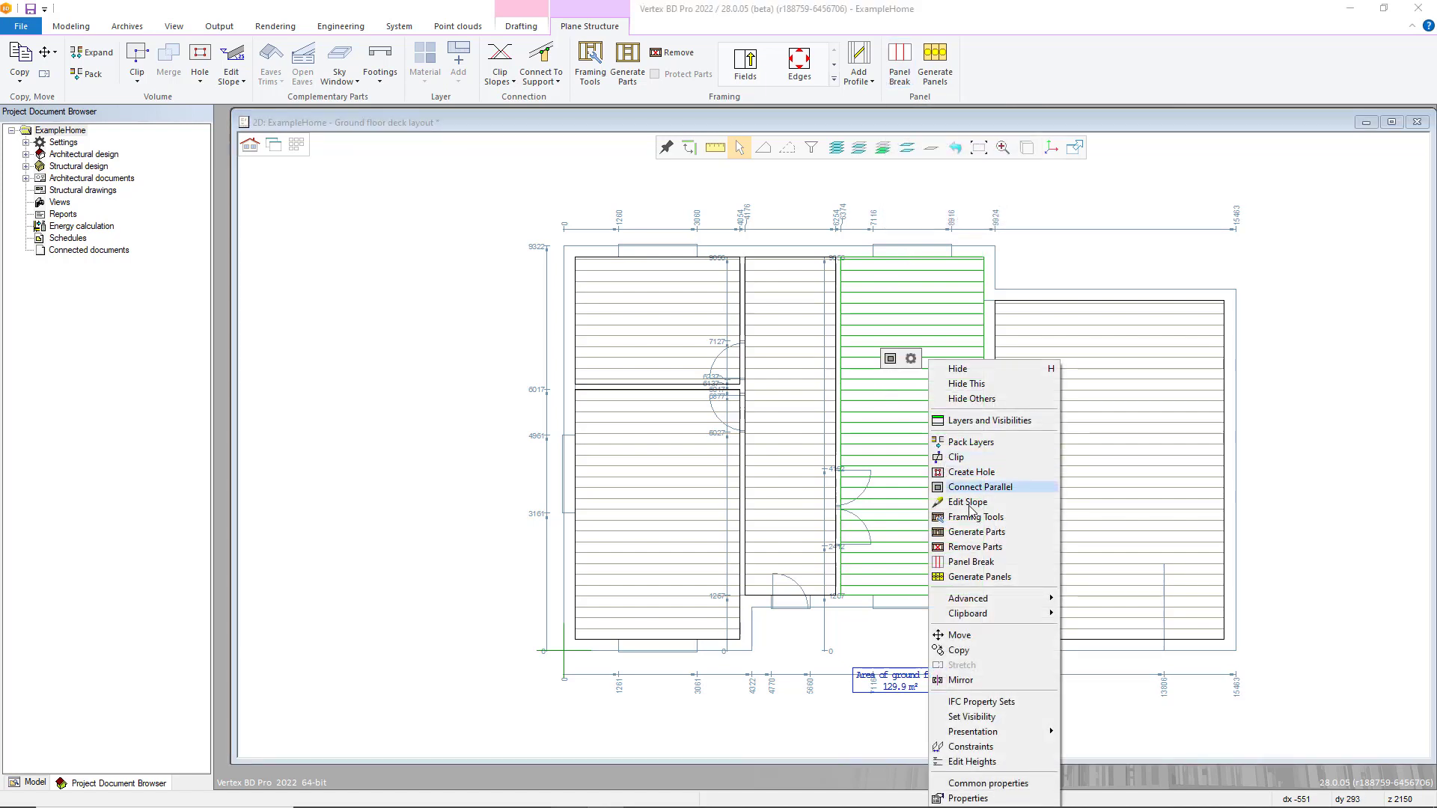
Set the new panel break line direction to Horizontal.
click(986, 563)
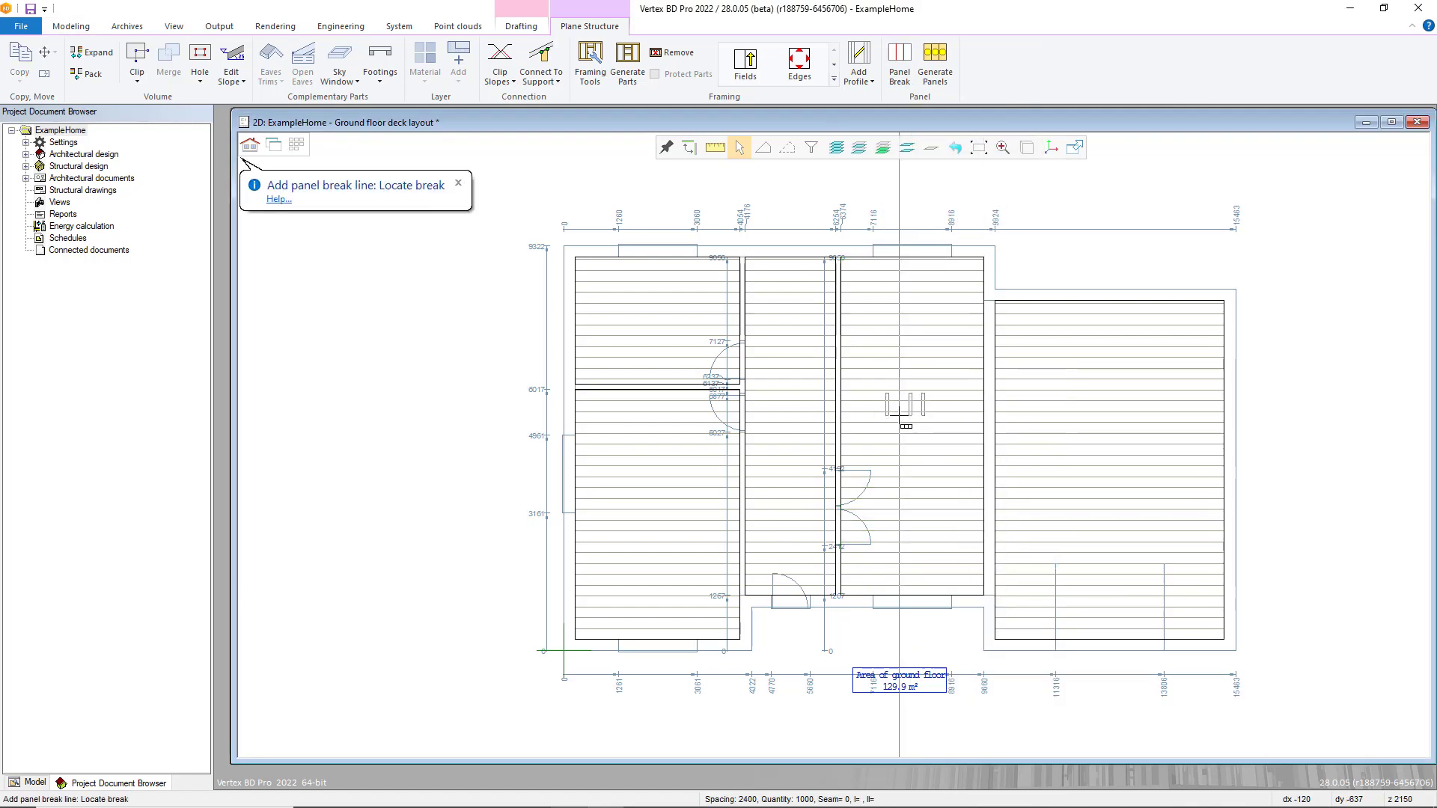
right_click(899, 414)
click(945, 544)
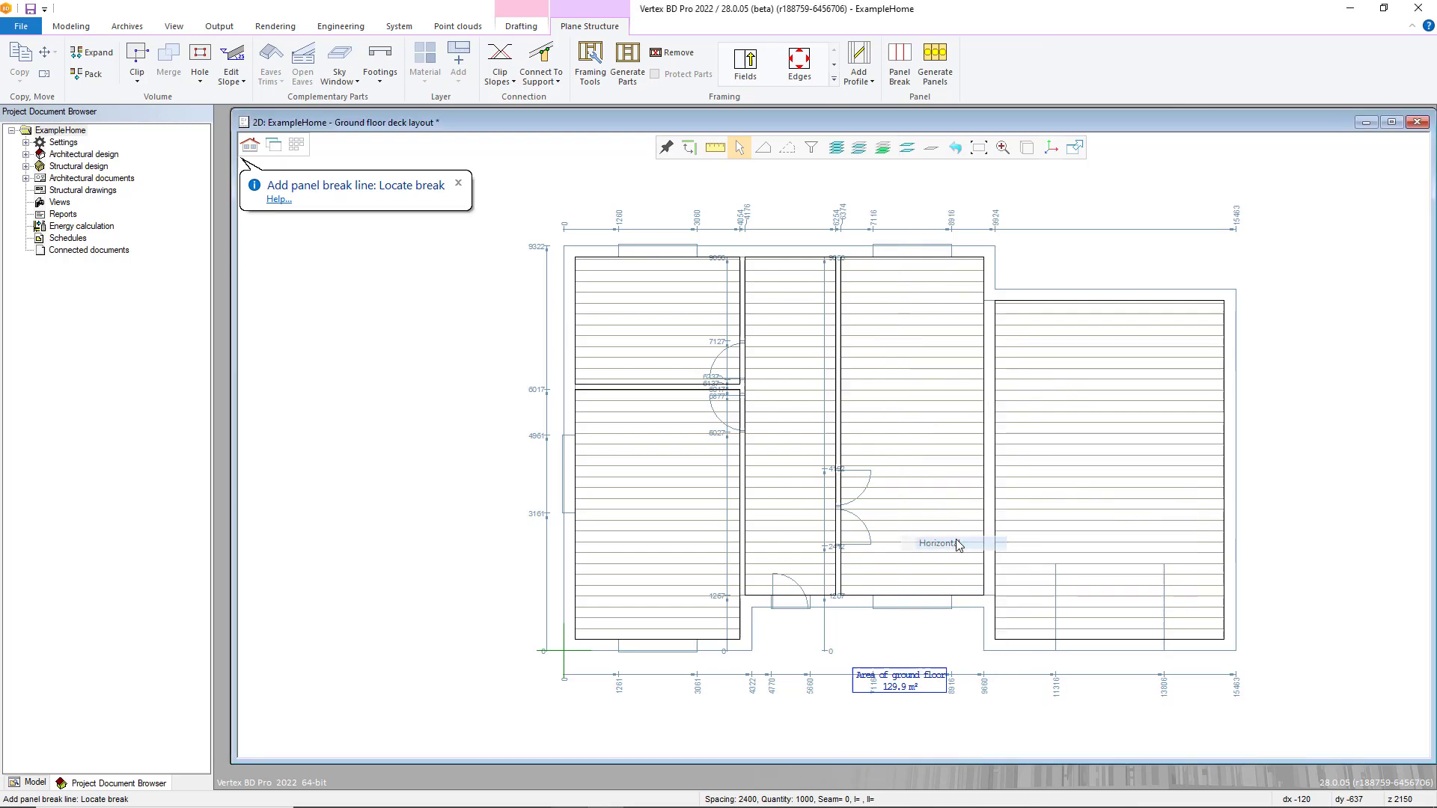
right_click(909, 417)
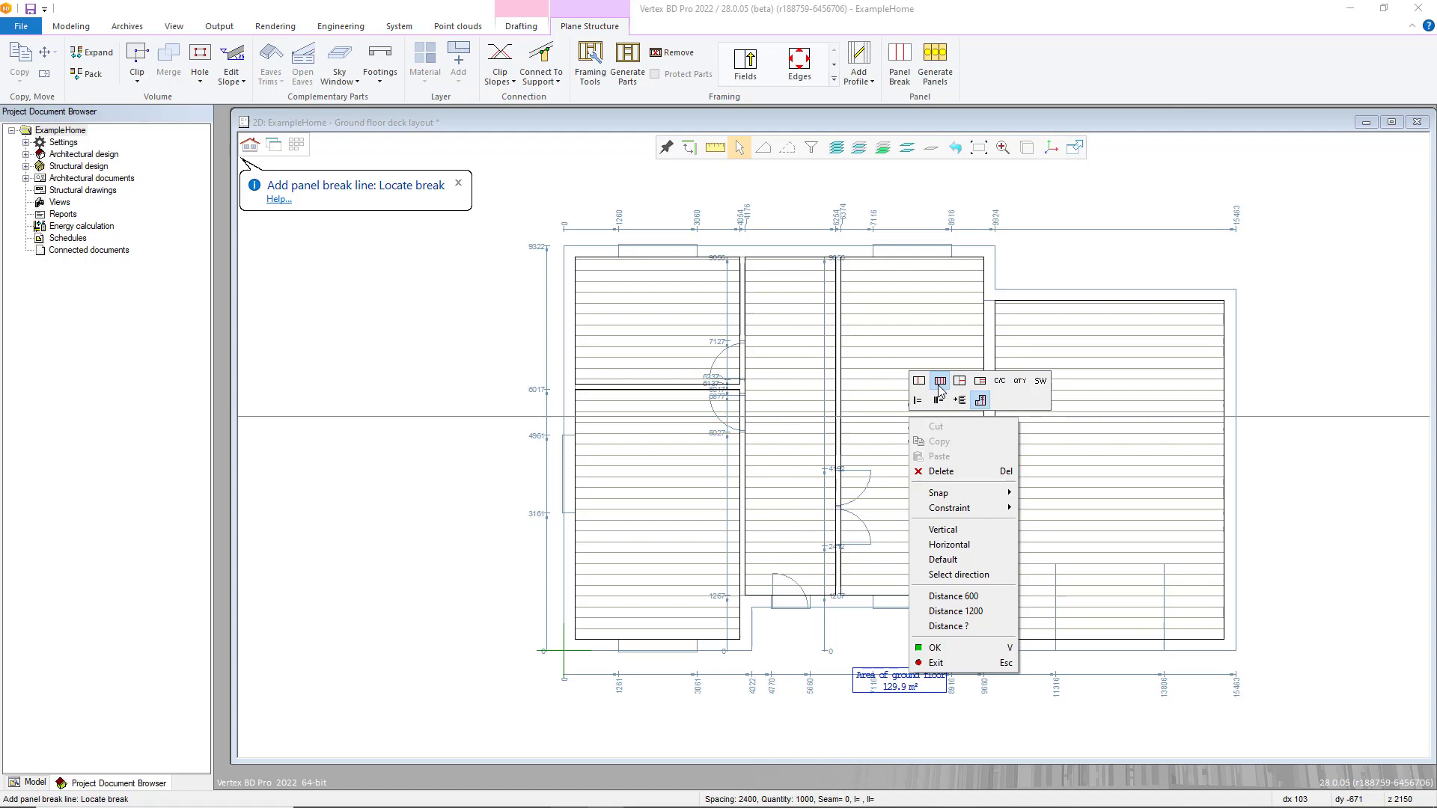
Place three horizontal break lines across the middle-right floor and confirm with OK.
click(888, 352)
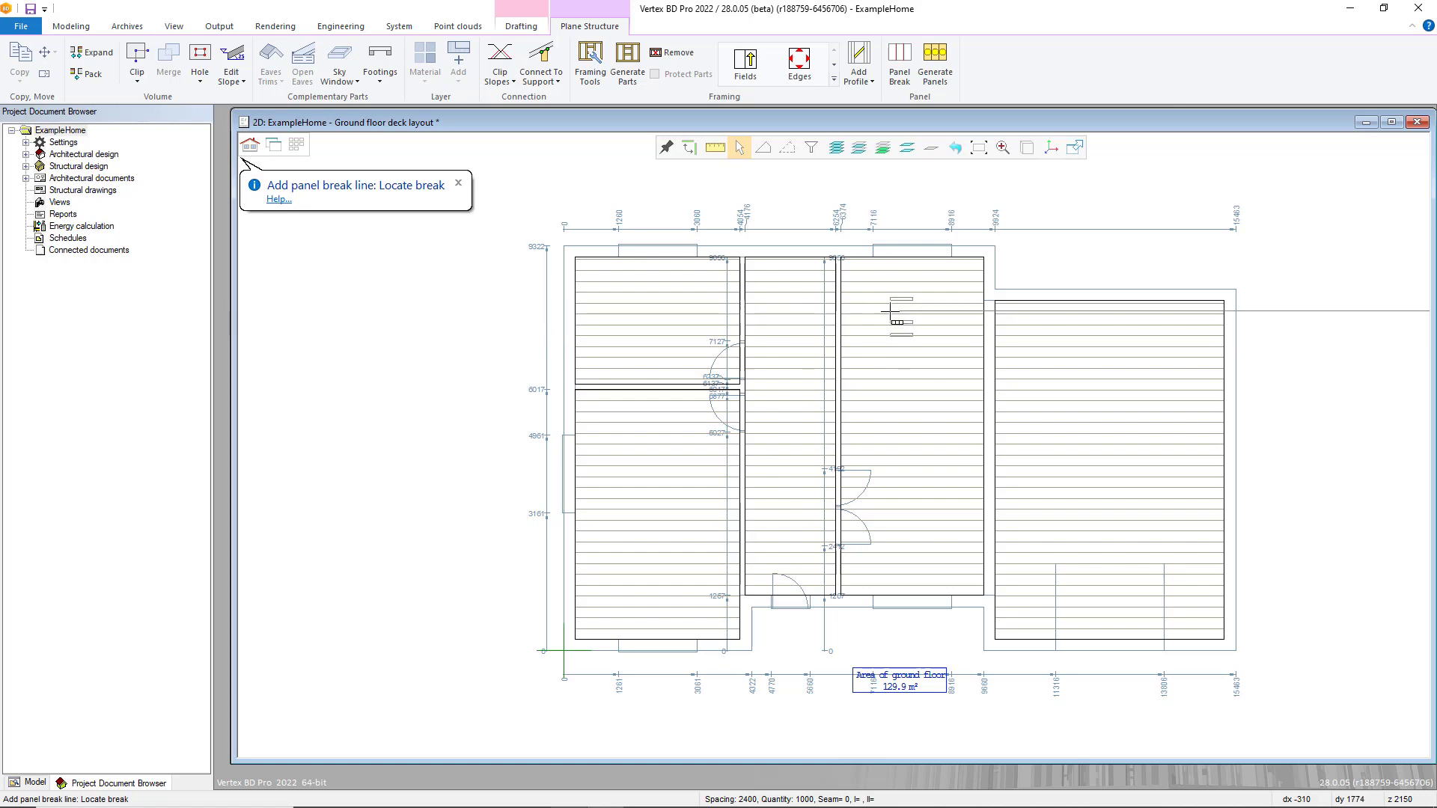
click(891, 315)
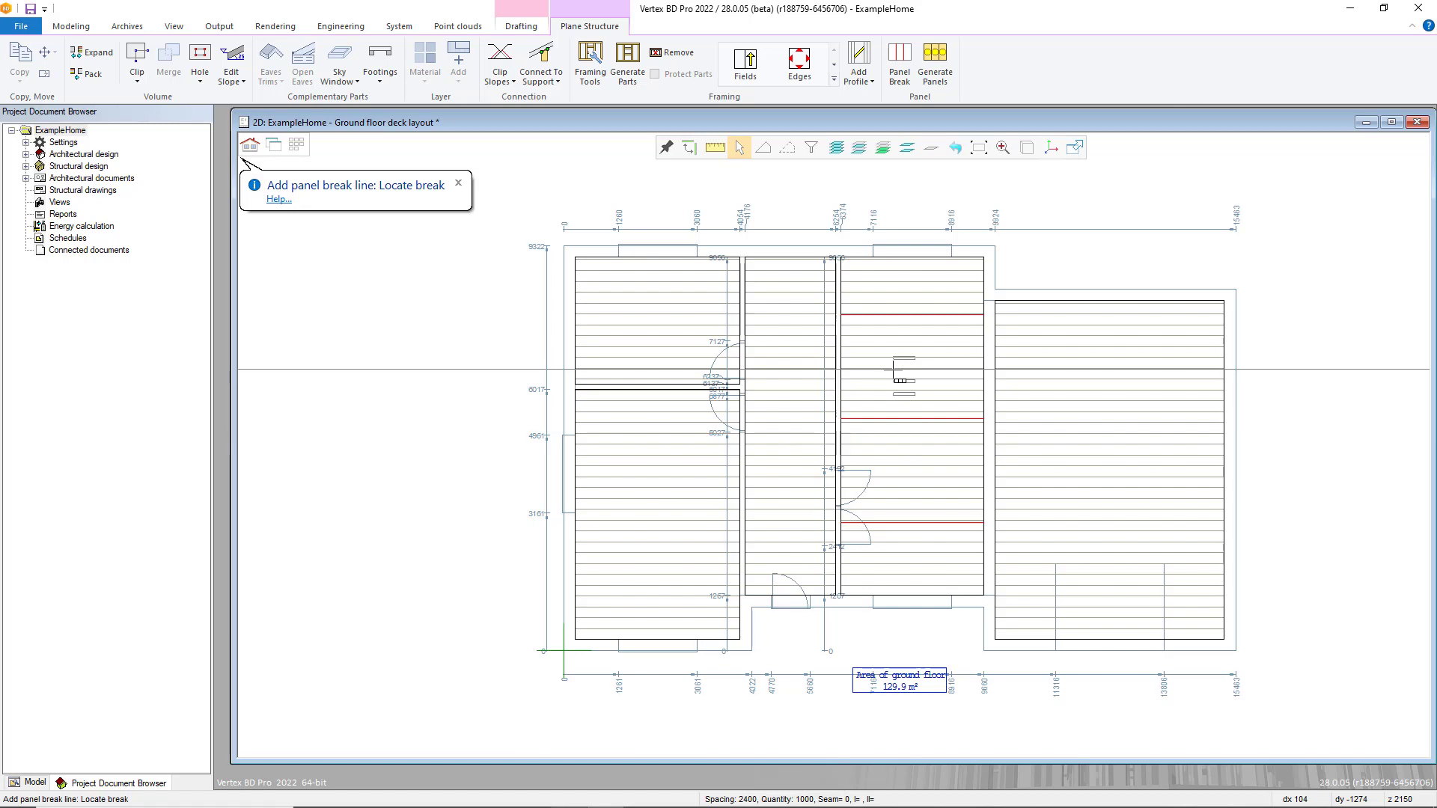
right_click(772, 369)
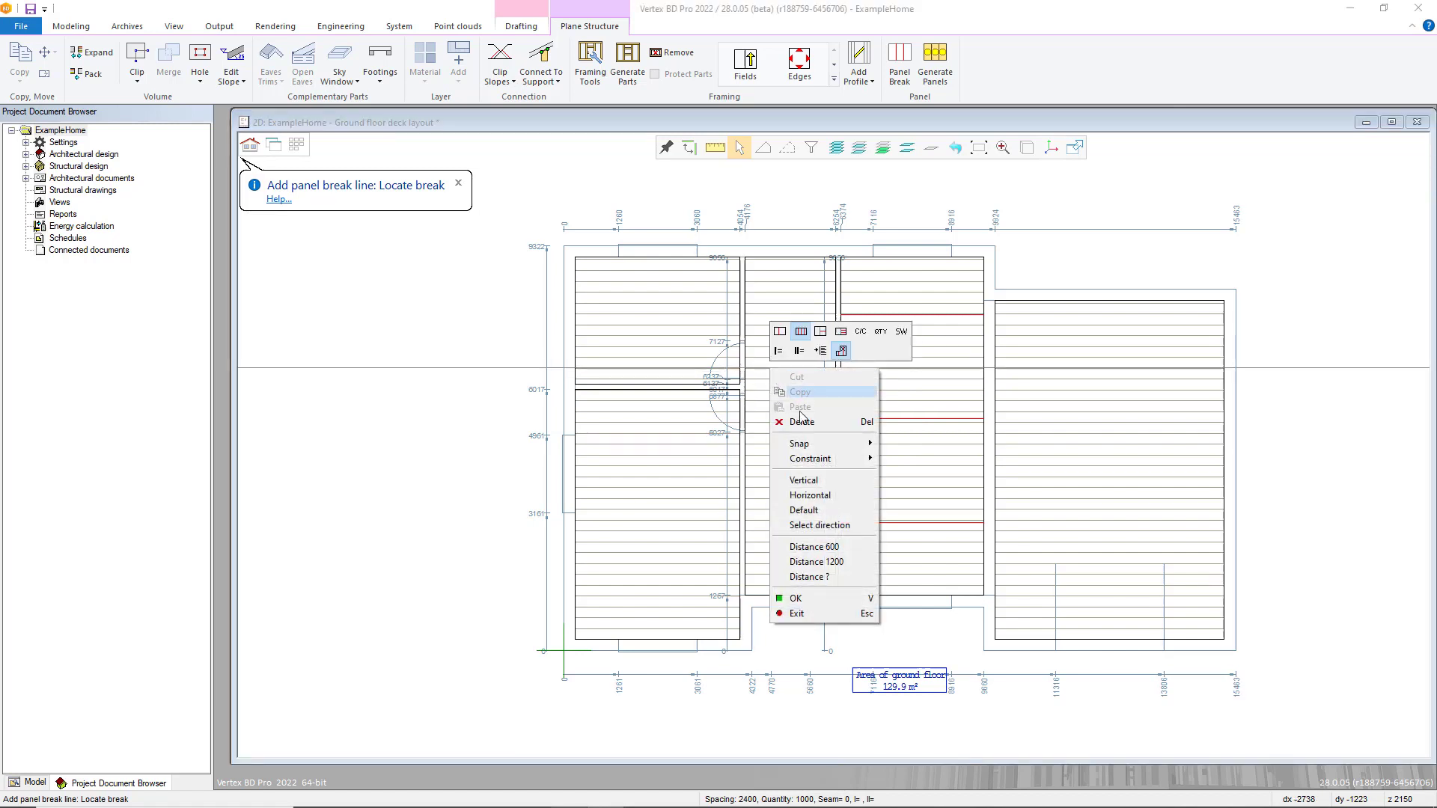
click(812, 599)
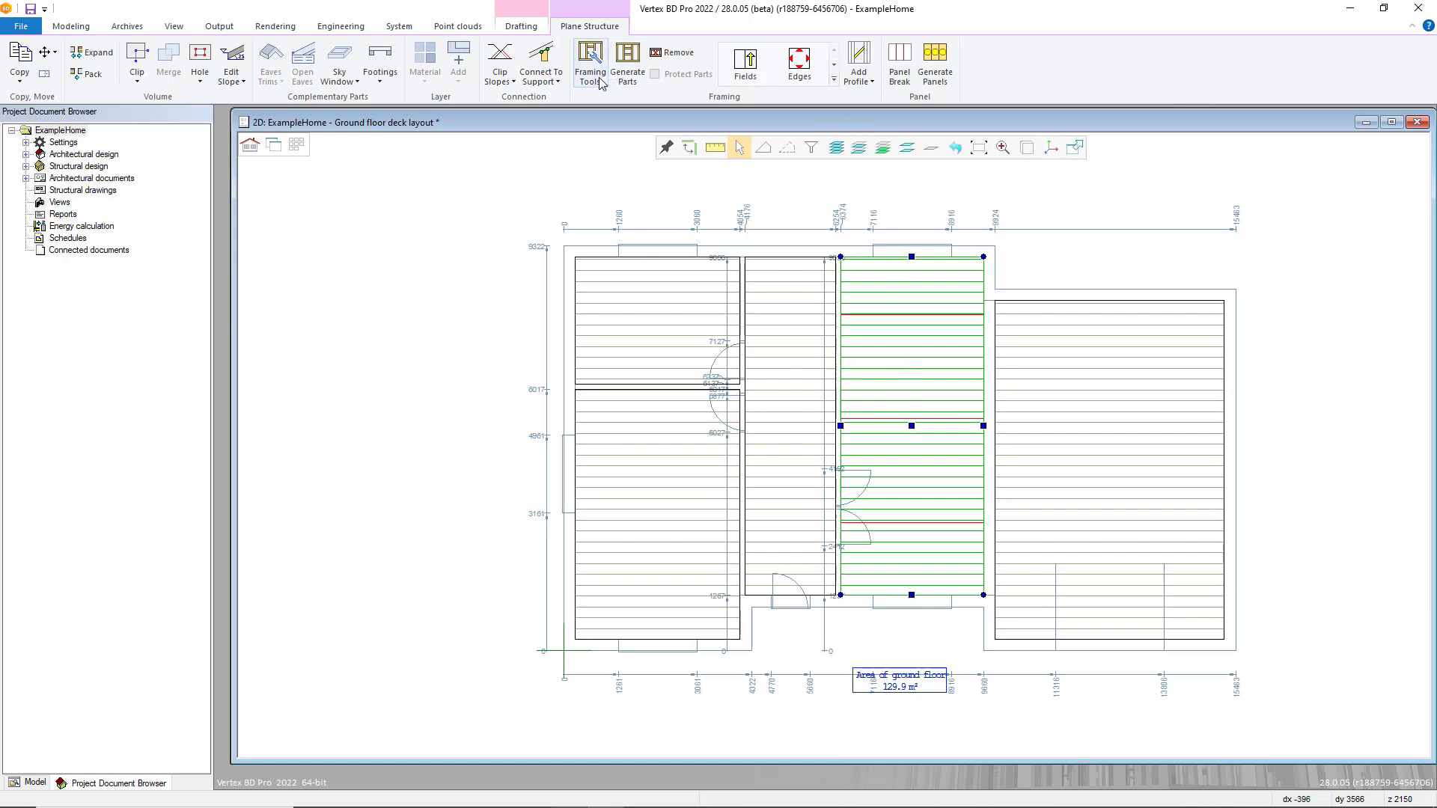
Clear the selection, then run Generate Panels on the split middle-right floor.
click(820, 205)
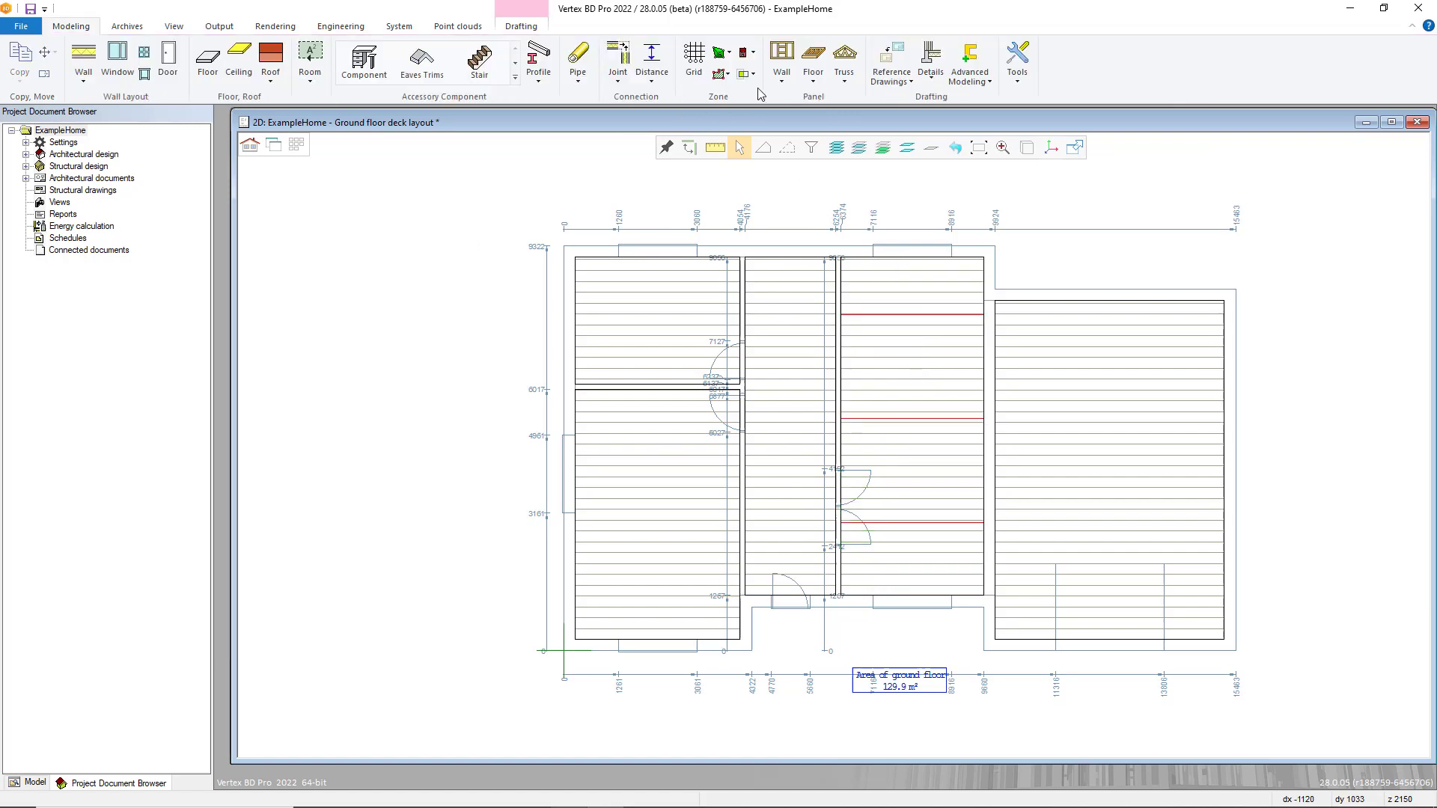
click(813, 64)
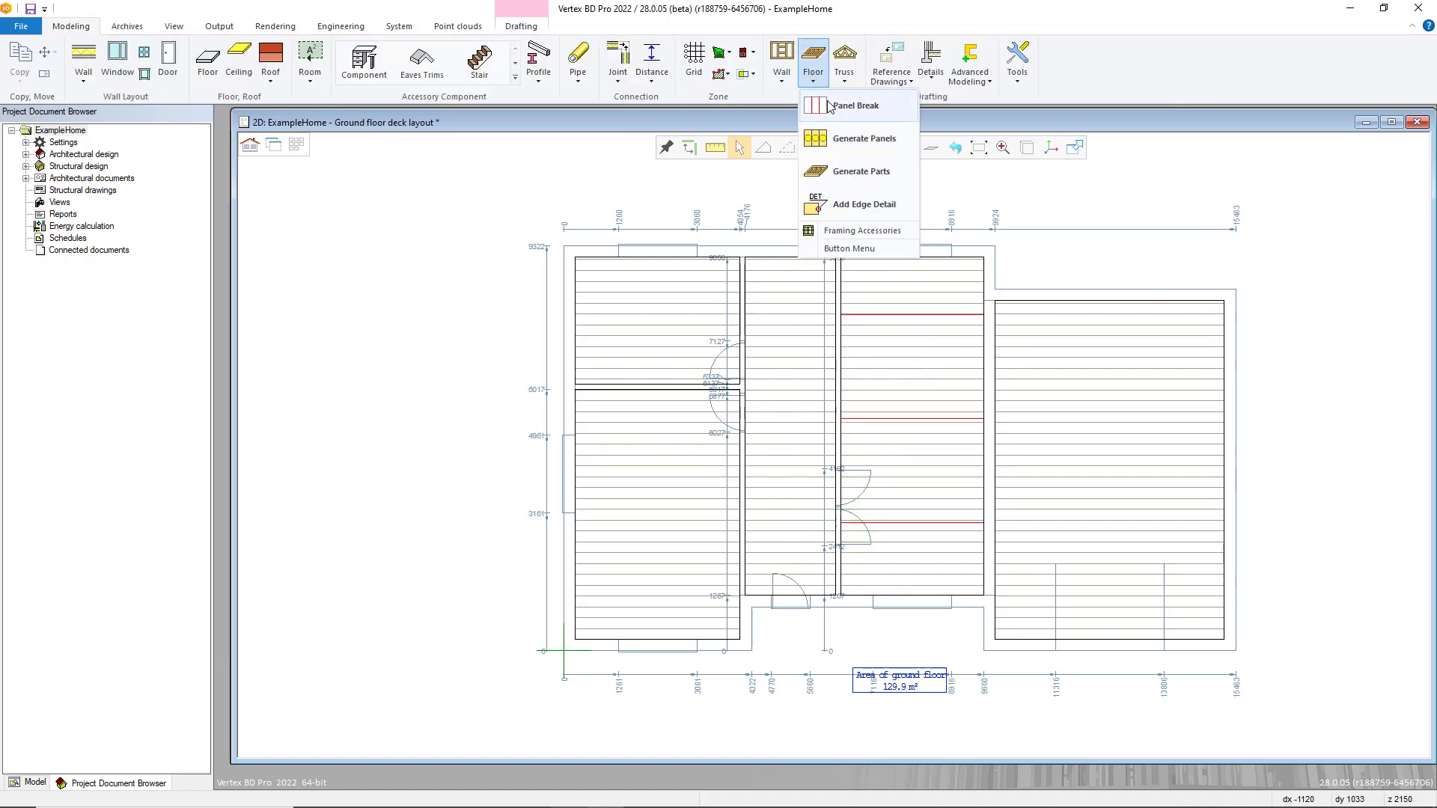
click(864, 140)
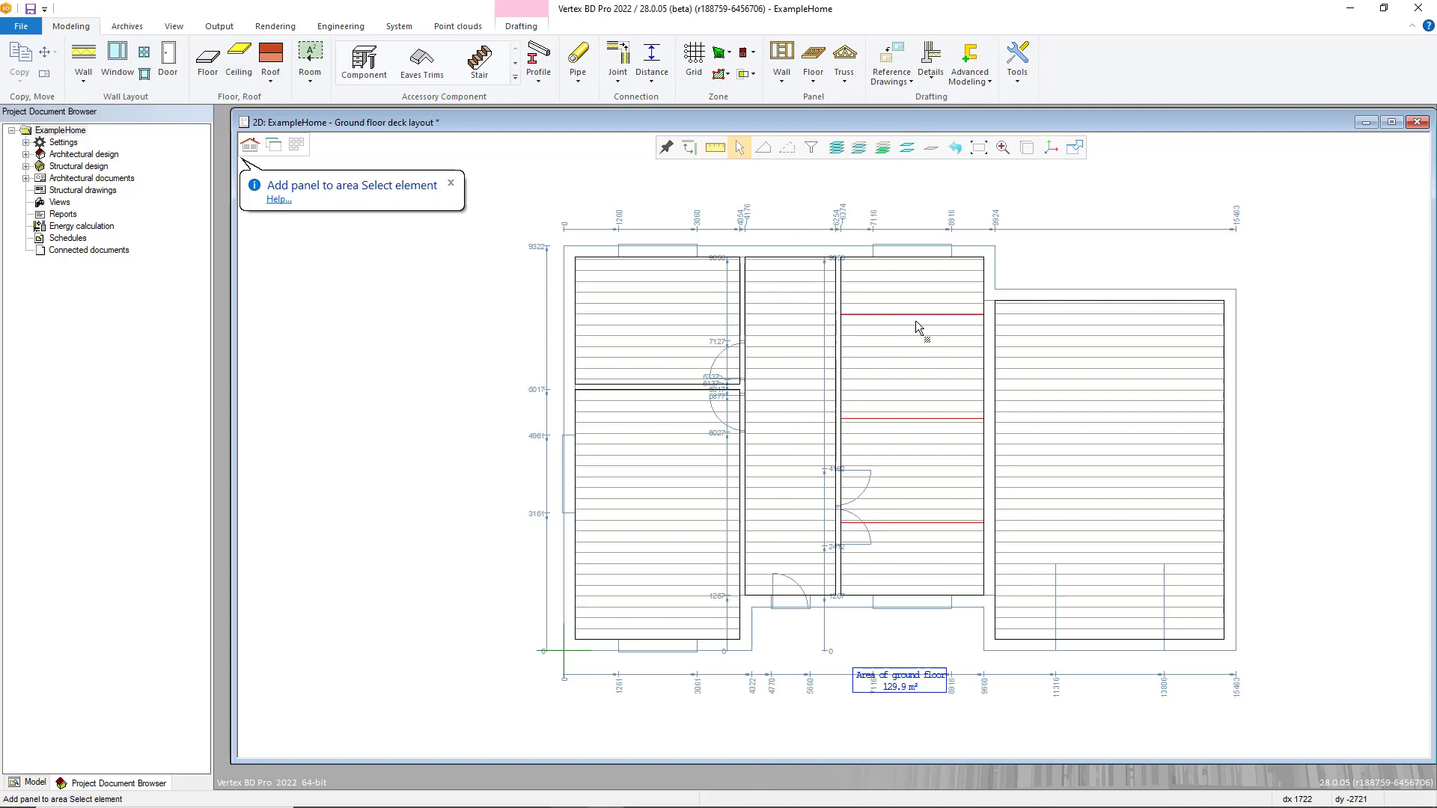
click(928, 295)
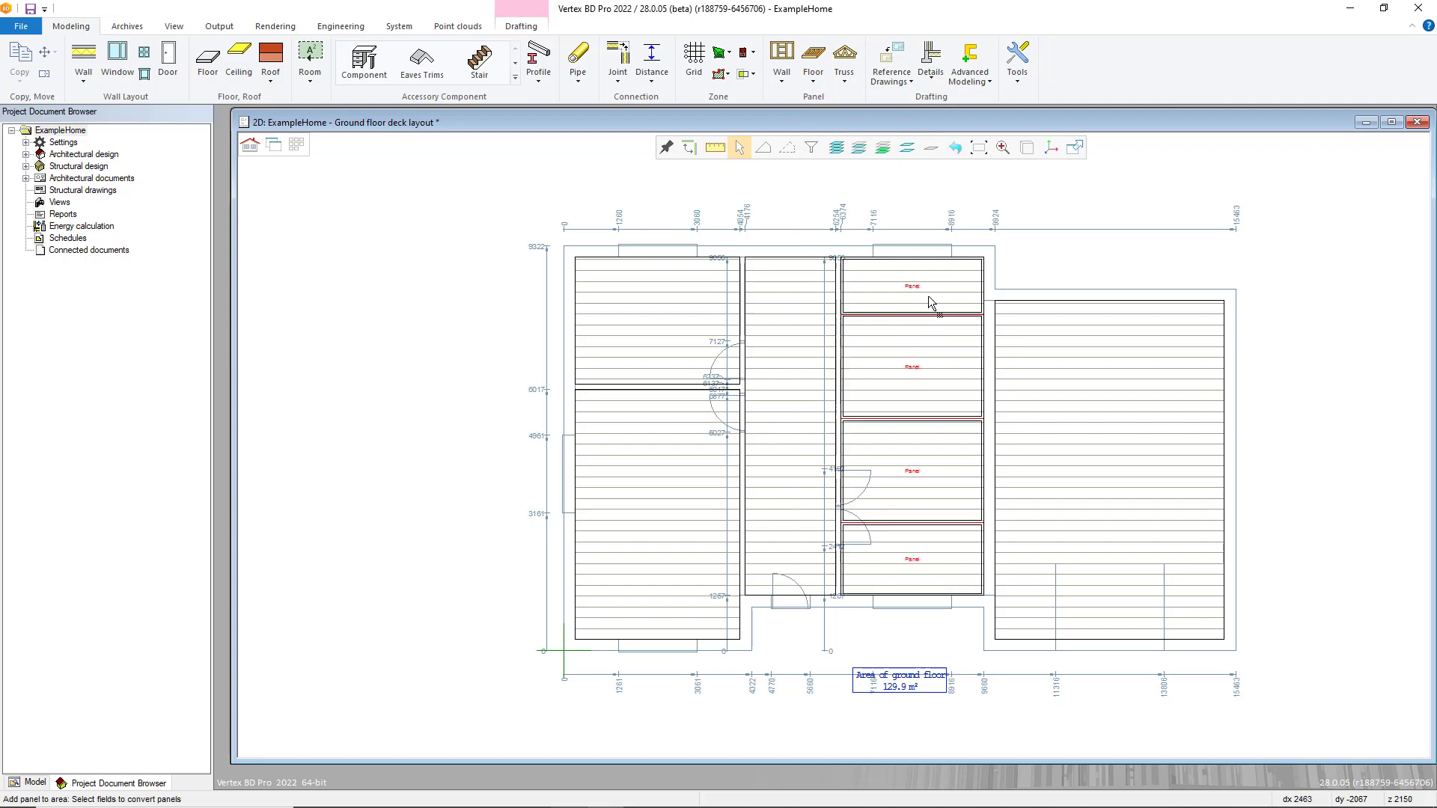
Pick the top Panel field and the other three fields of the middle-right floor.
right_click(904, 353)
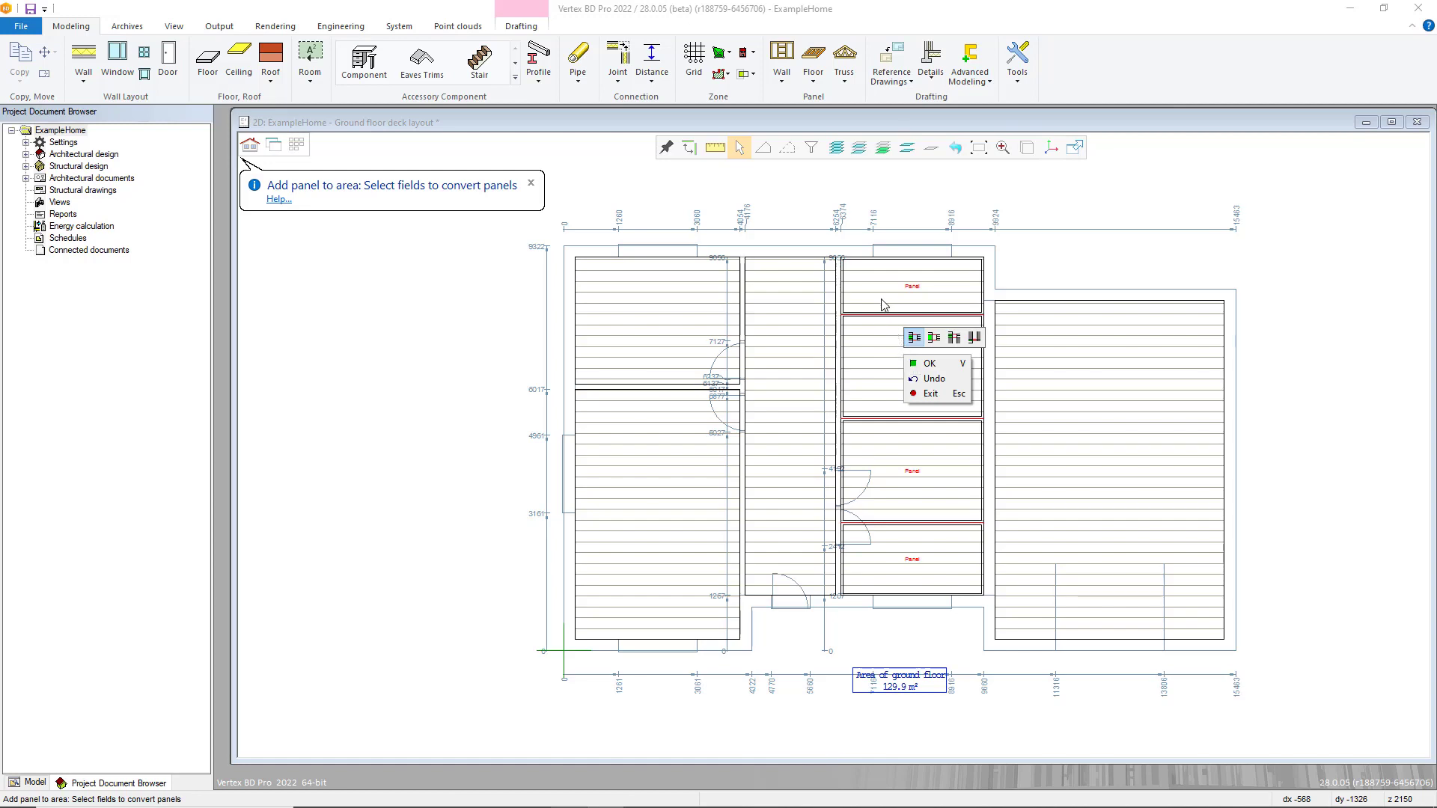
key(v)
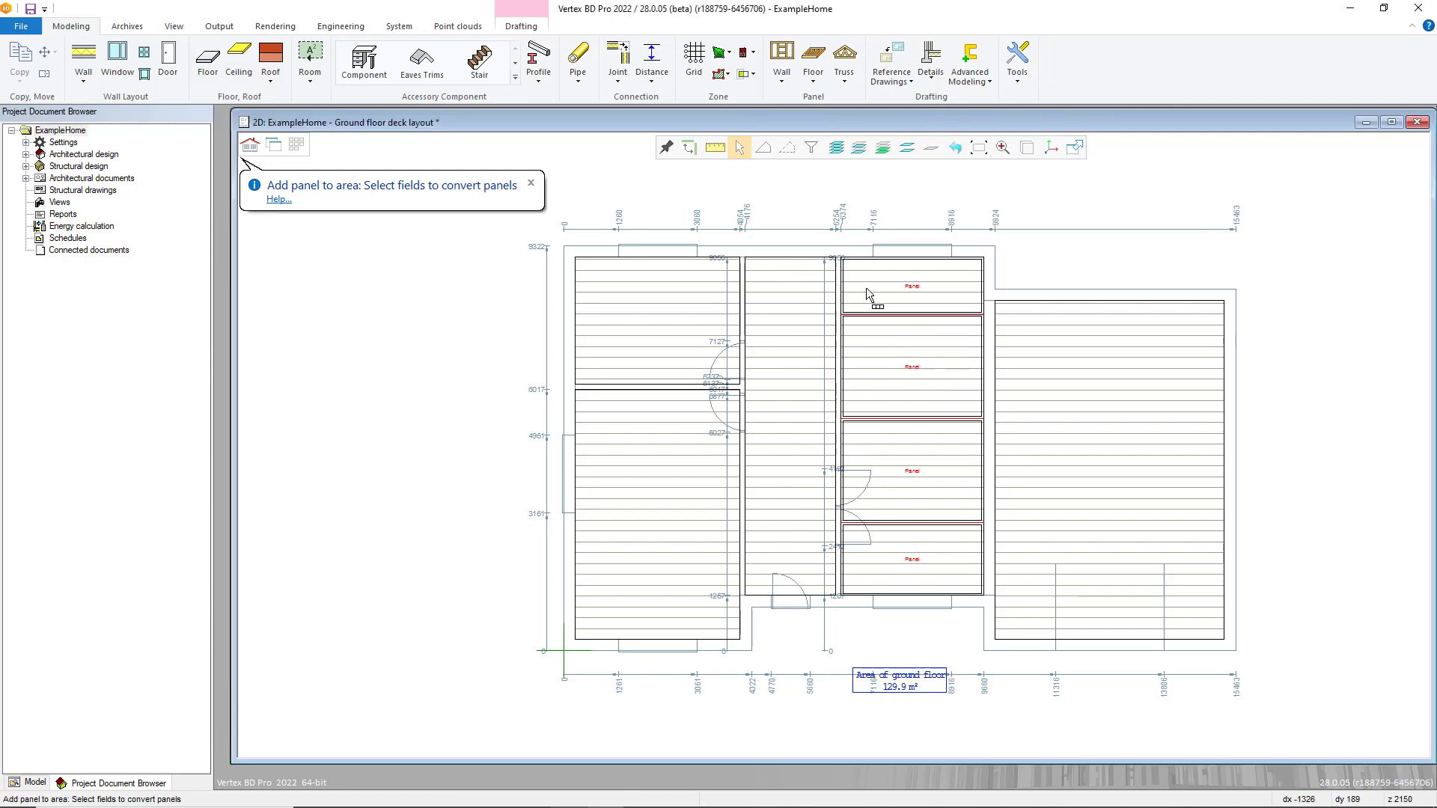
click(908, 288)
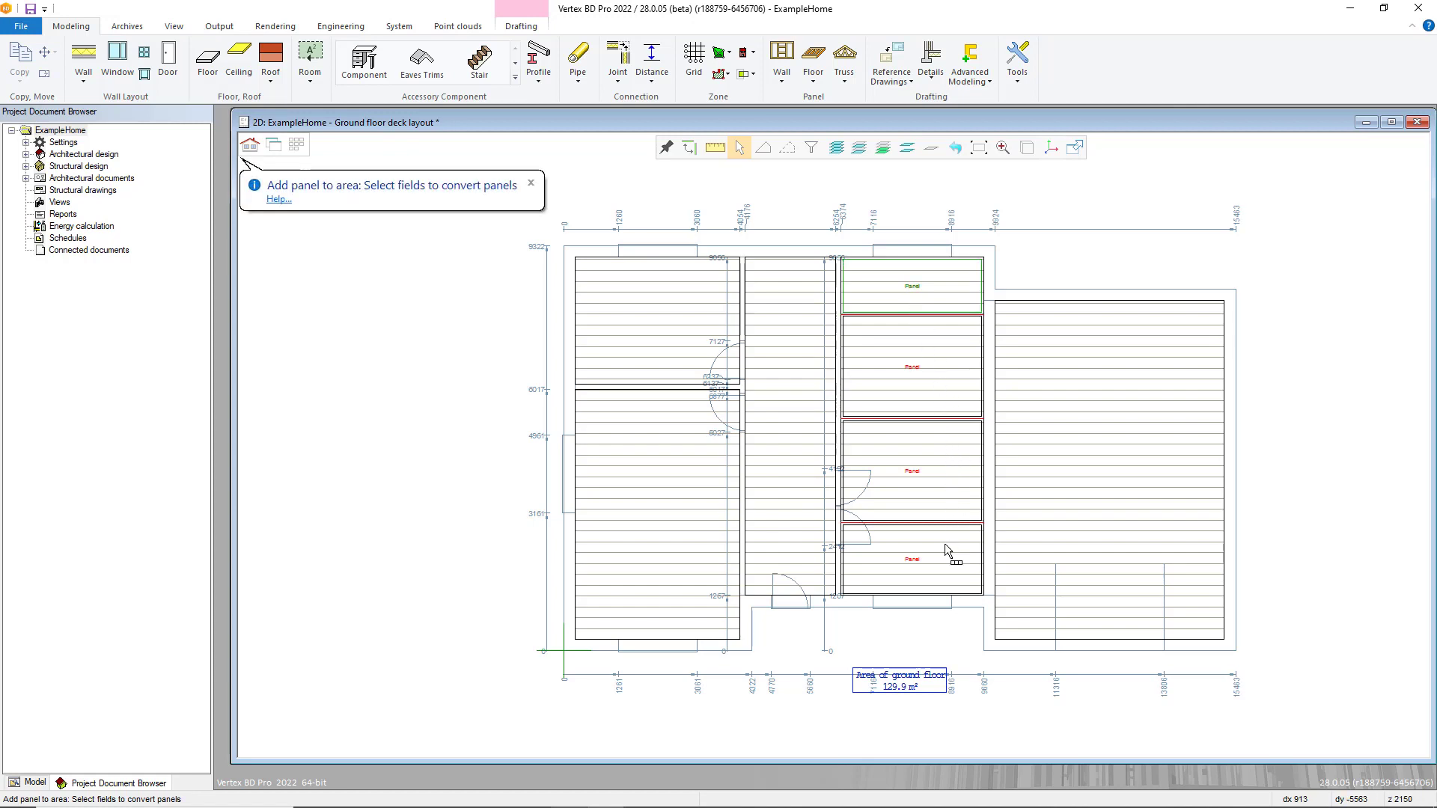
click(869, 268)
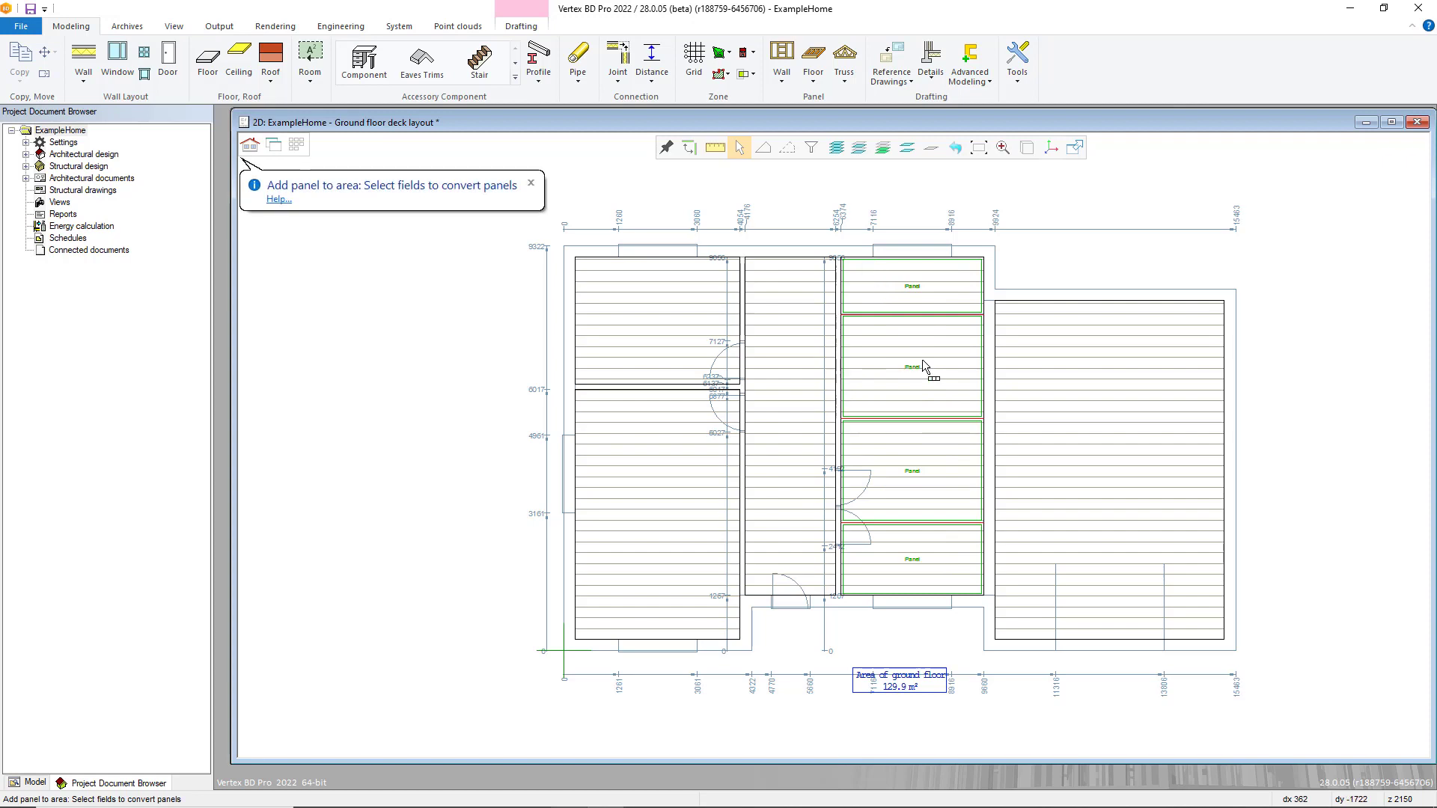
right_click(920, 357)
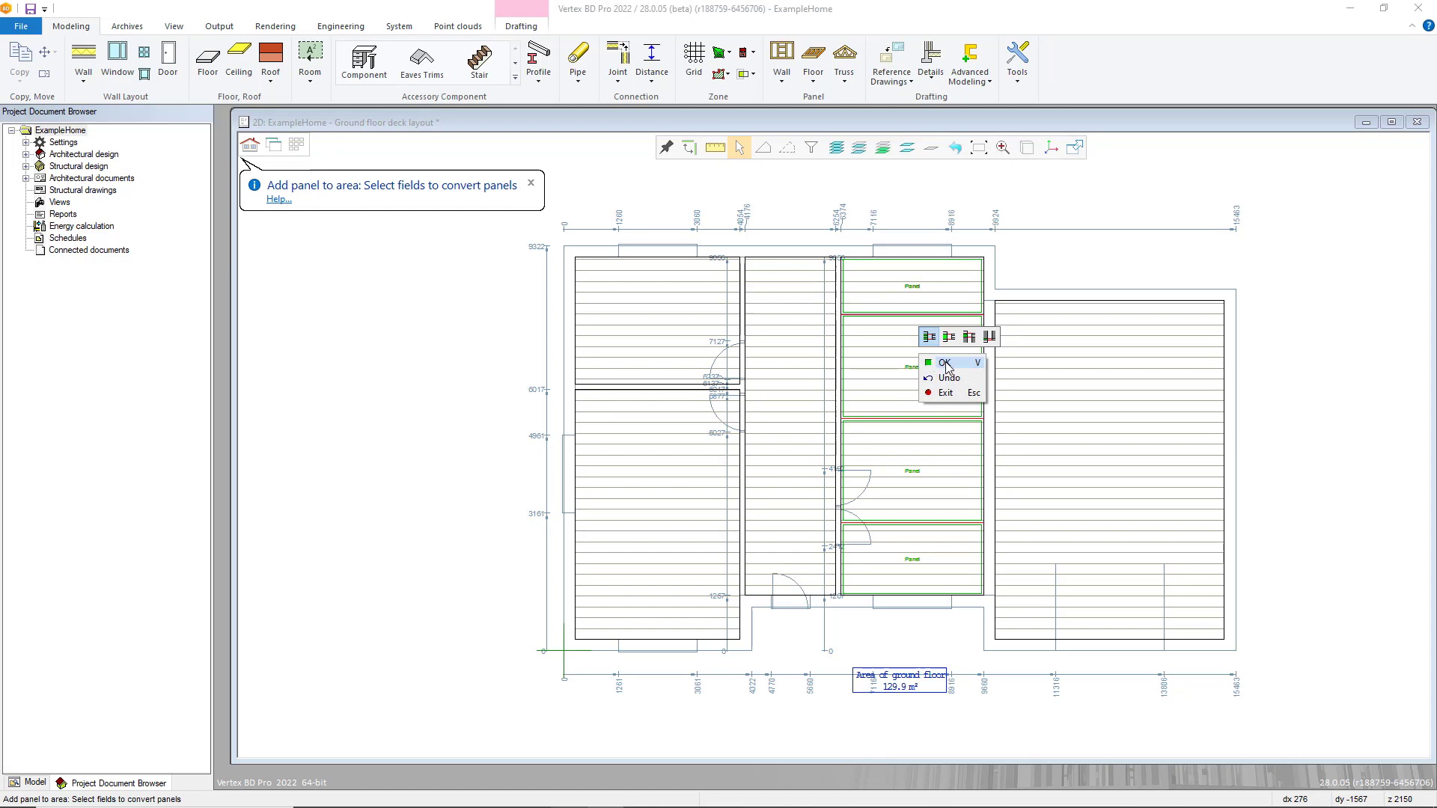
Build the four FLOORPANEL_COMMON panels numbered from GF 1, with shortest-span framing and Remove panel breaks kept.
click(944, 364)
drag(425, 125, 695, 271)
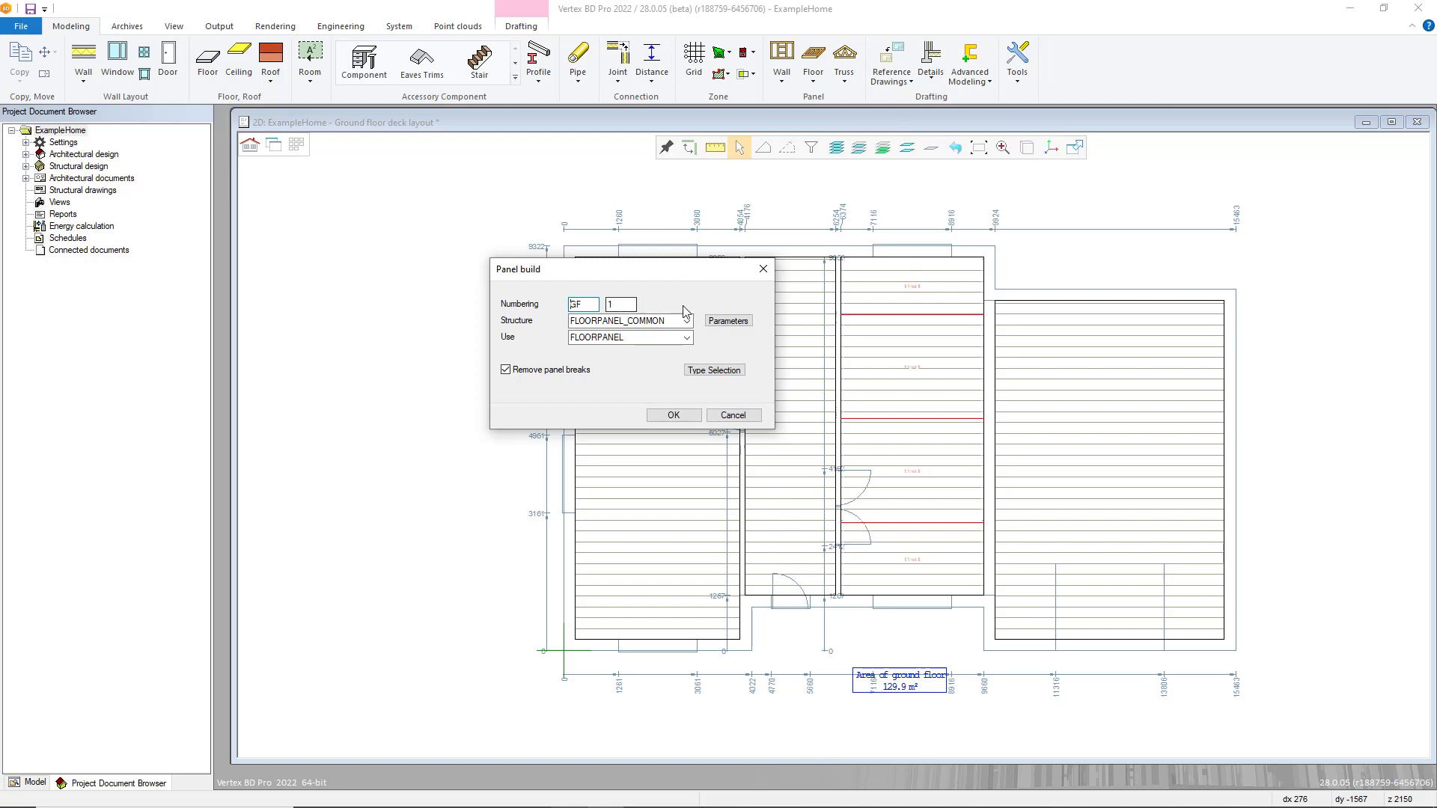
click(712, 321)
drag(340, 129, 640, 234)
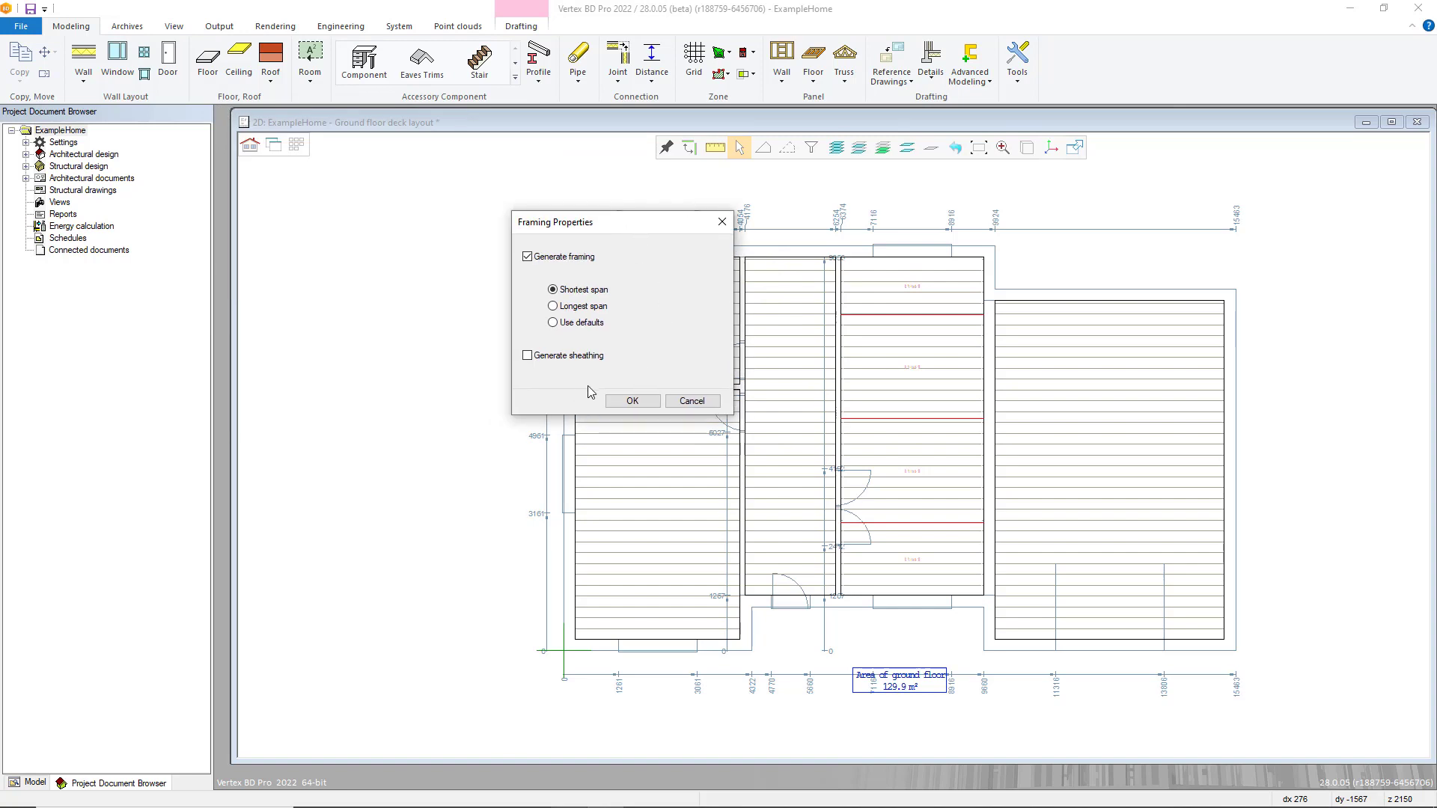
click(631, 402)
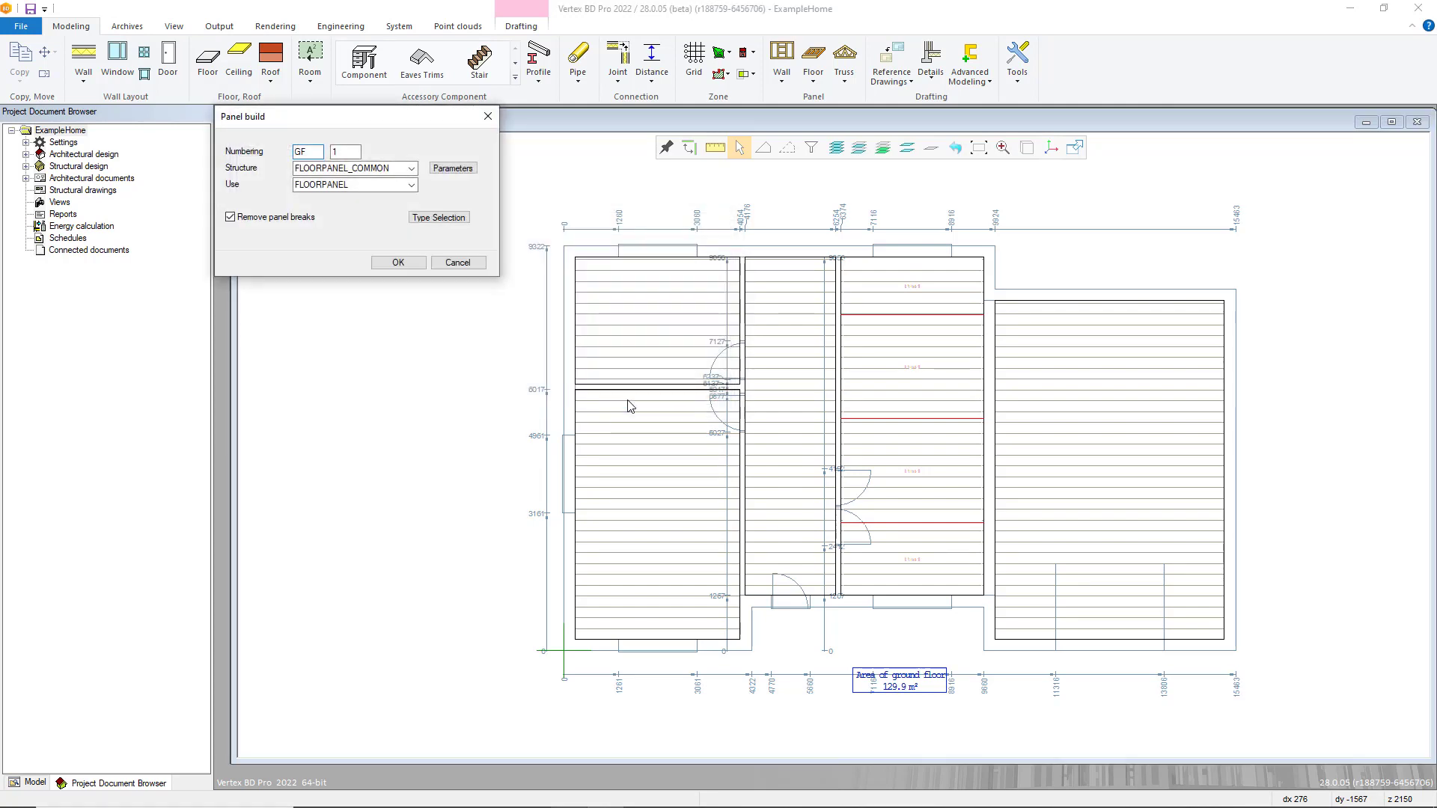
drag(310, 116, 512, 206)
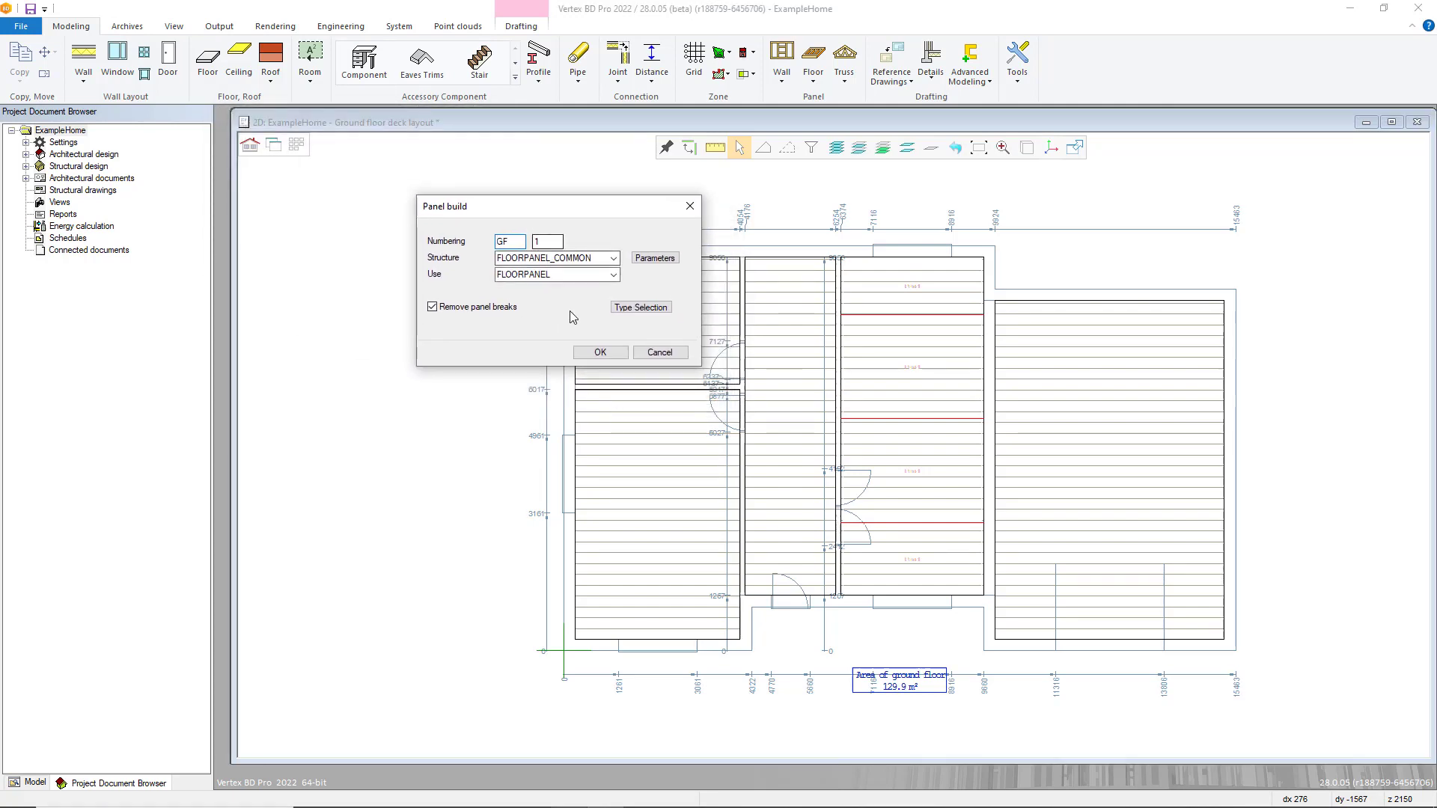
click(600, 352)
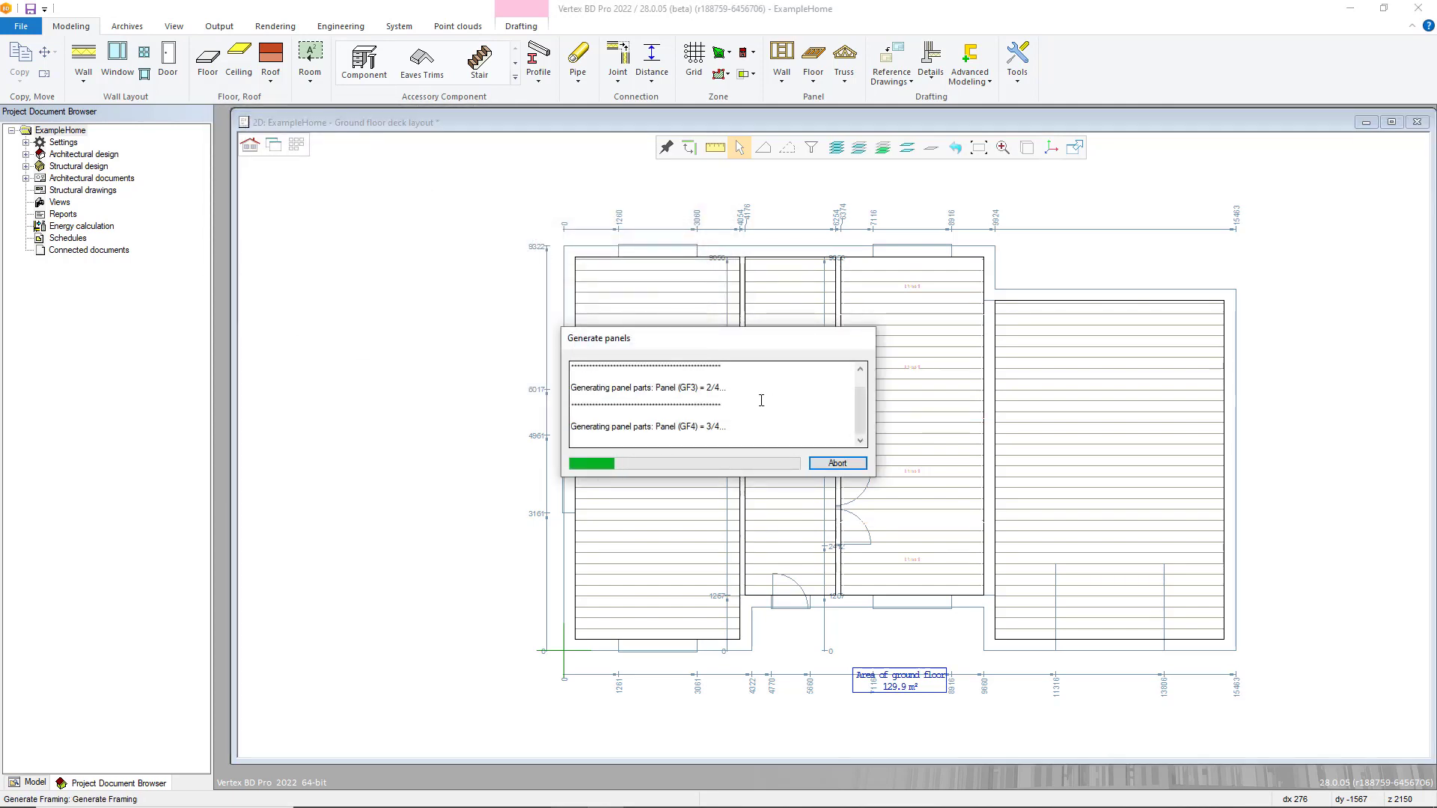